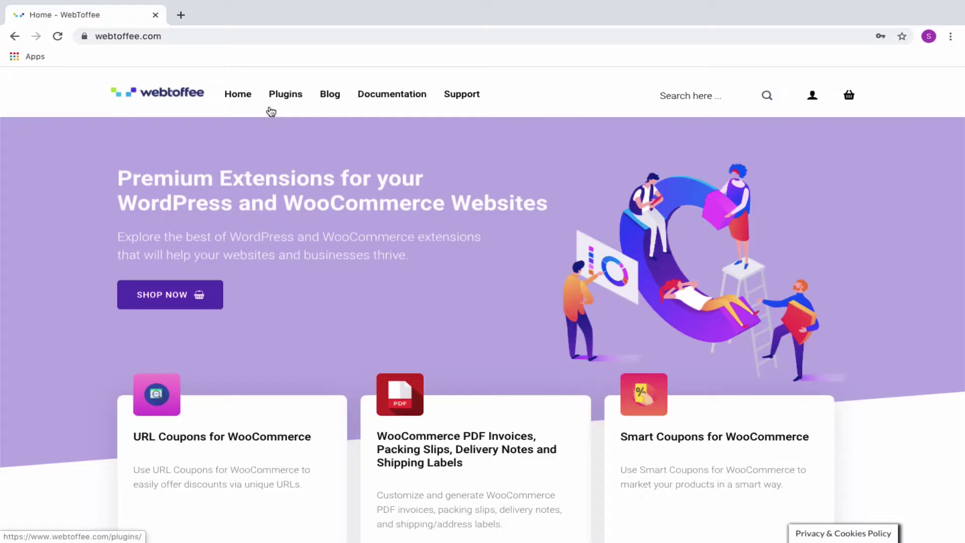
Open the Smart Coupons for WooCommerce product page from the WebToffee homepage.
{"action": "scroll", "coordinate": [529, 373], "scroll_direction": "down", "scroll_amount": 3}
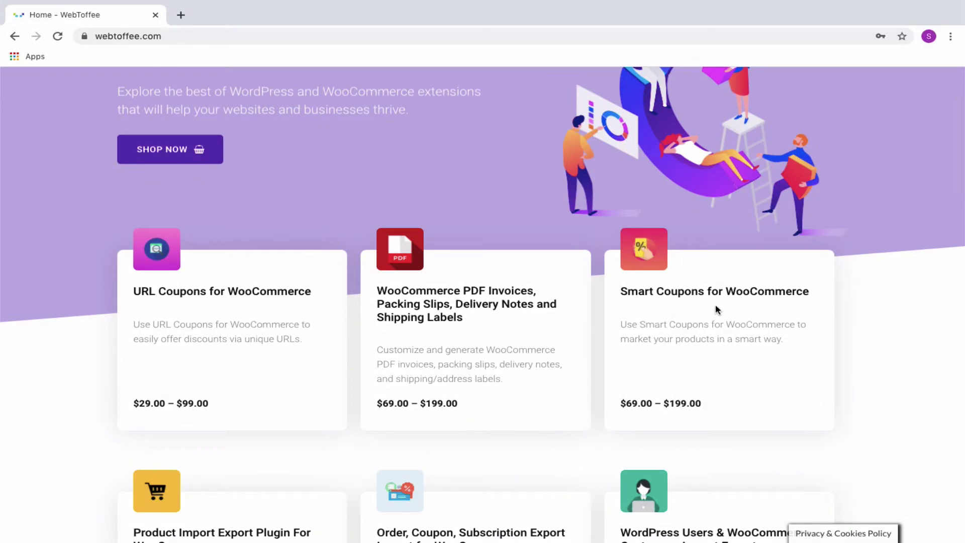
{"action": "left_click", "coordinate": [716, 292]}
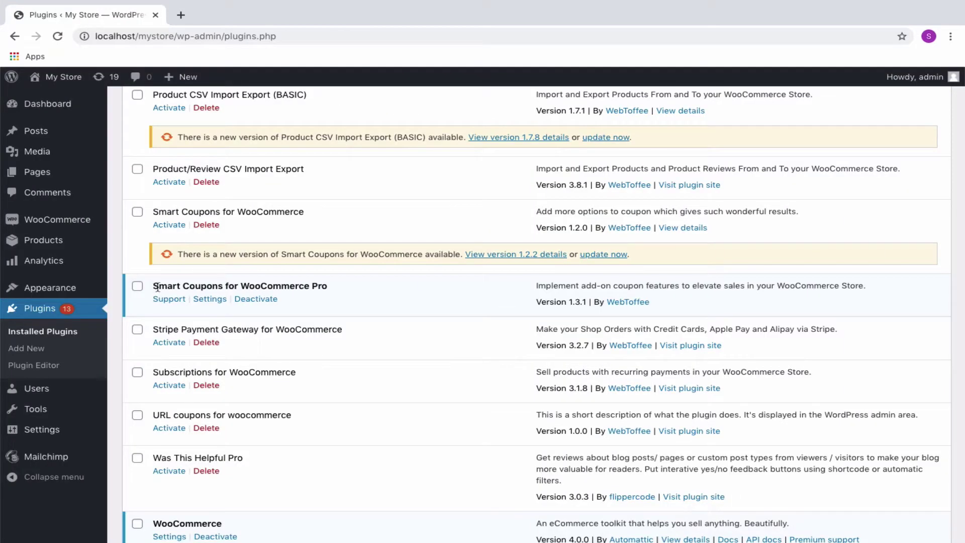
Point out the installed Smart Coupons Pro plugin, then go to WooCommerce's Coupons list.
{"action": "left_click_drag", "start_coordinate": [153, 285], "coordinate": [313, 280]}
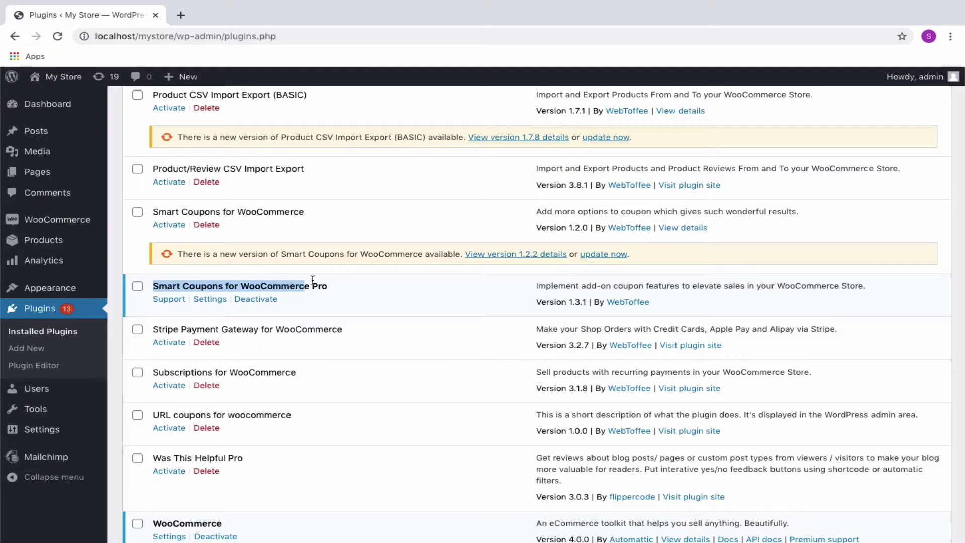
{"action": "mouse_move", "coordinate": [80, 220]}
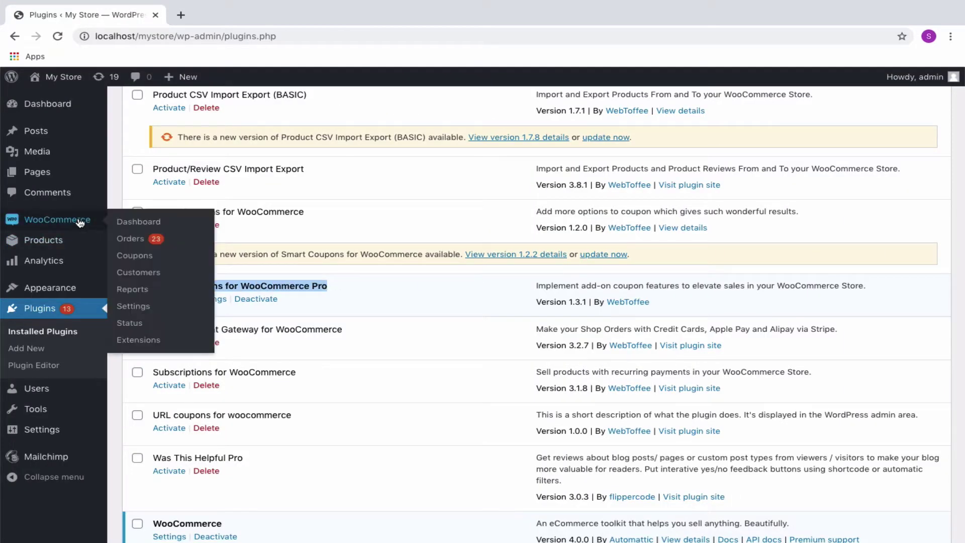
{"action": "left_click", "coordinate": [143, 257]}
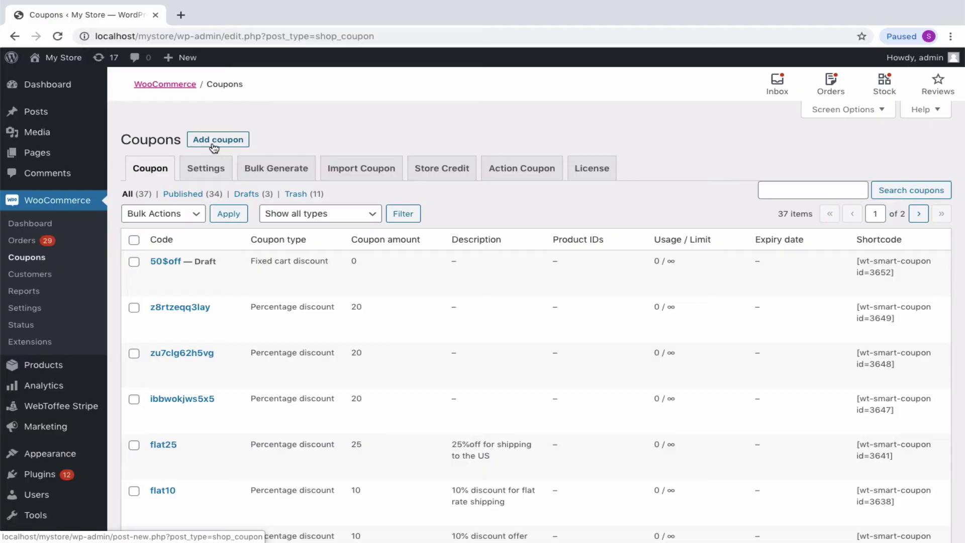
Create a new coupon with code '50$off' and description 'Buy 3 and get 50$ off discount'.
{"action": "left_click", "coordinate": [231, 145]}
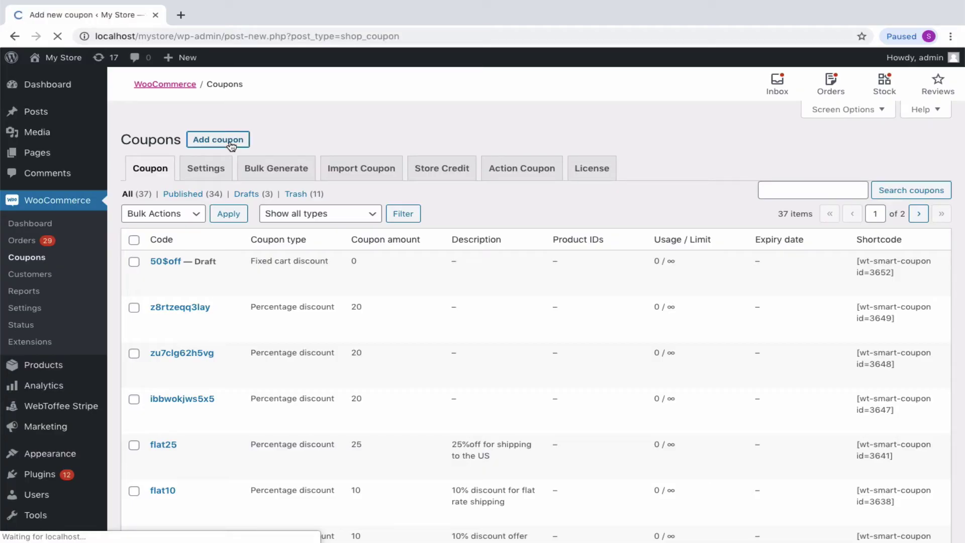
{"action": "type", "text": "50$off"}
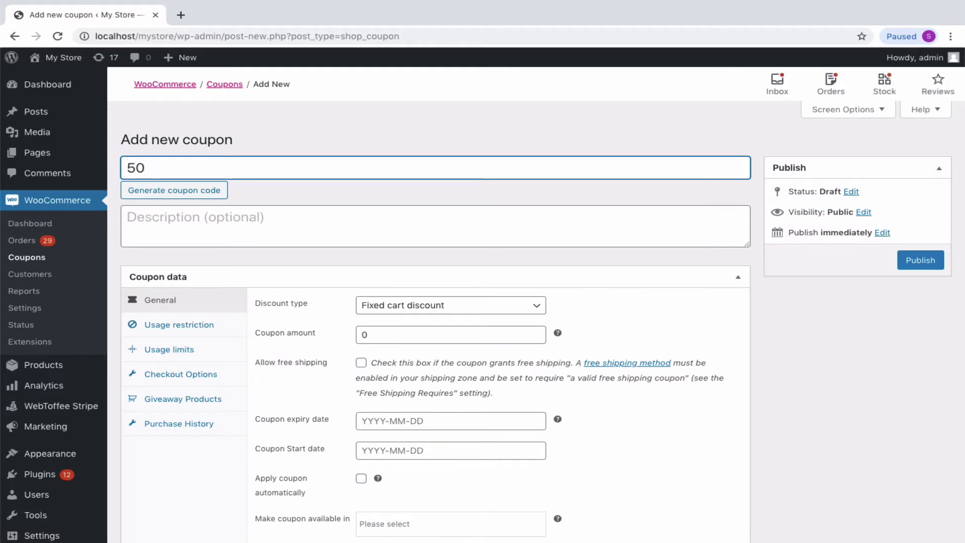
{"action": "left_click", "coordinate": [195, 216]}
{"action": "type", "text": "Buy 3 and get 50$ off discount"}
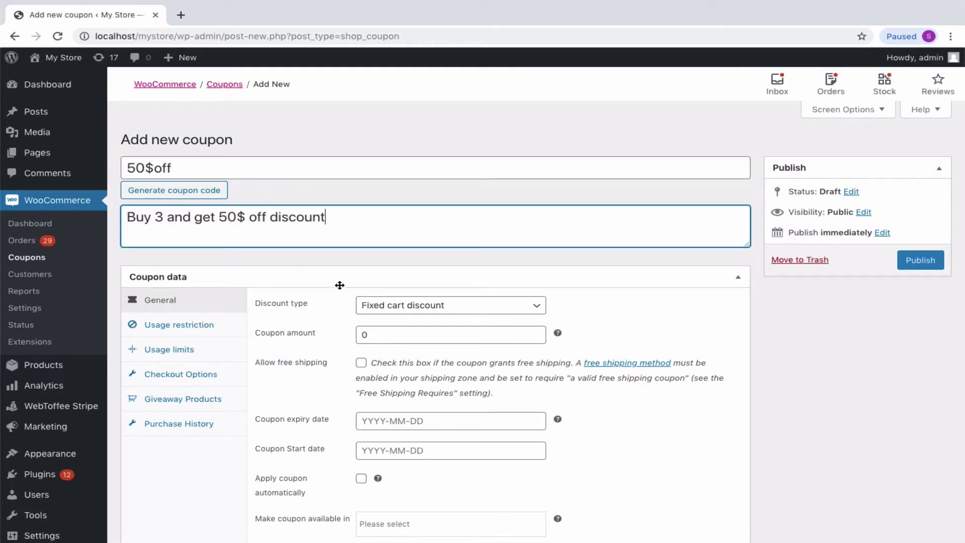
Keep Fixed cart discount, set the amount to 50, and make it available in the Cart.
{"action": "left_click", "coordinate": [372, 308]}
{"action": "left_click", "coordinate": [373, 308]}
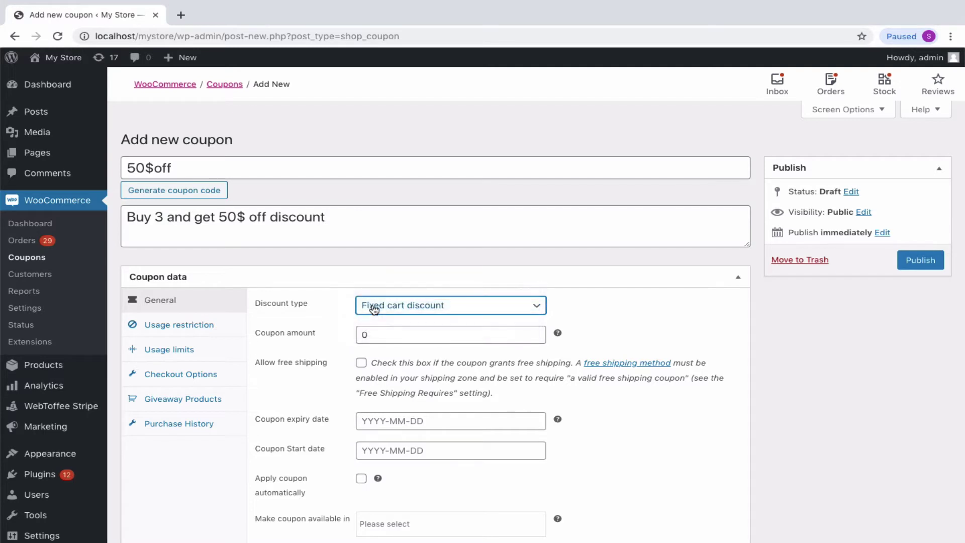
{"action": "left_click", "coordinate": [370, 334]}
{"action": "left_click_drag", "start_coordinate": [369, 334], "coordinate": [357, 332]}
{"action": "type", "text": "50"}
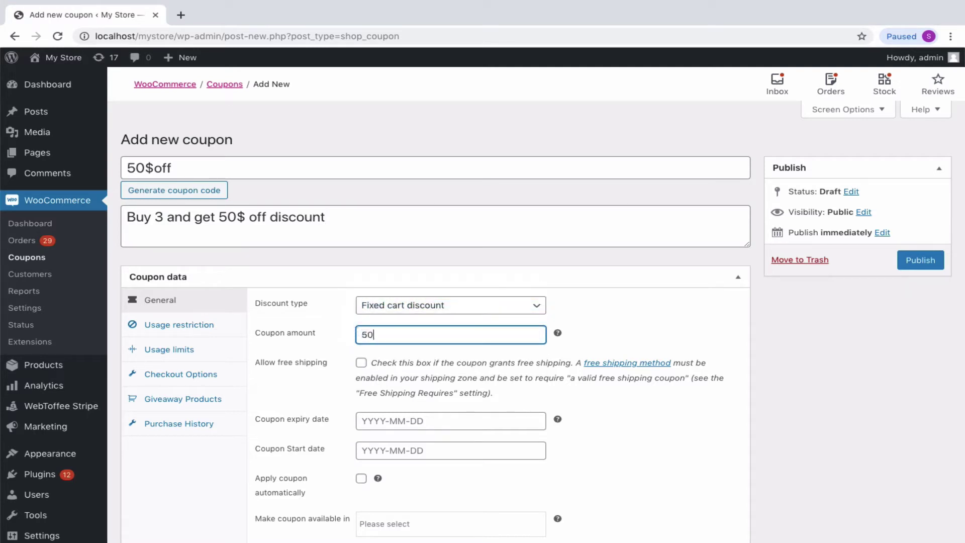
{"action": "scroll", "coordinate": [365, 400], "scroll_direction": "down", "scroll_amount": 2}
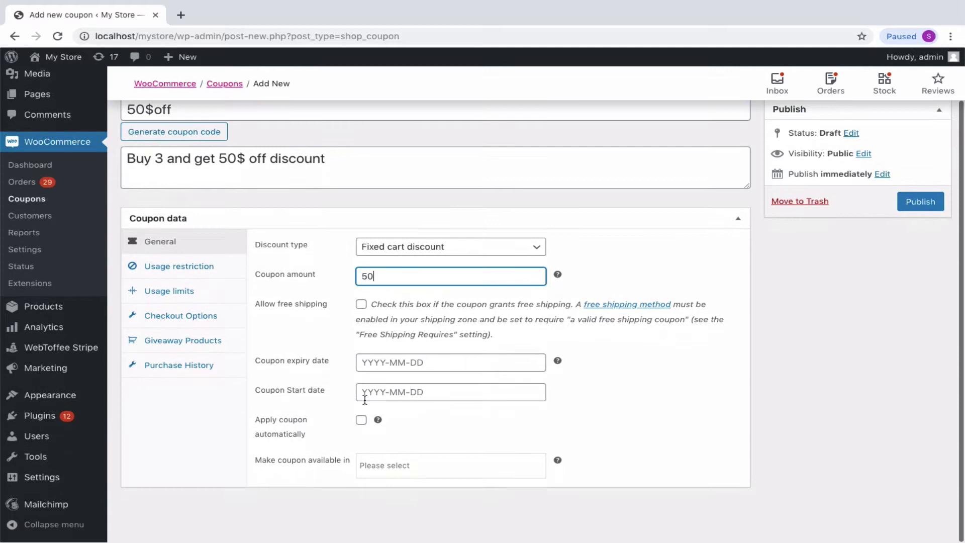
{"action": "left_click", "coordinate": [372, 463]}
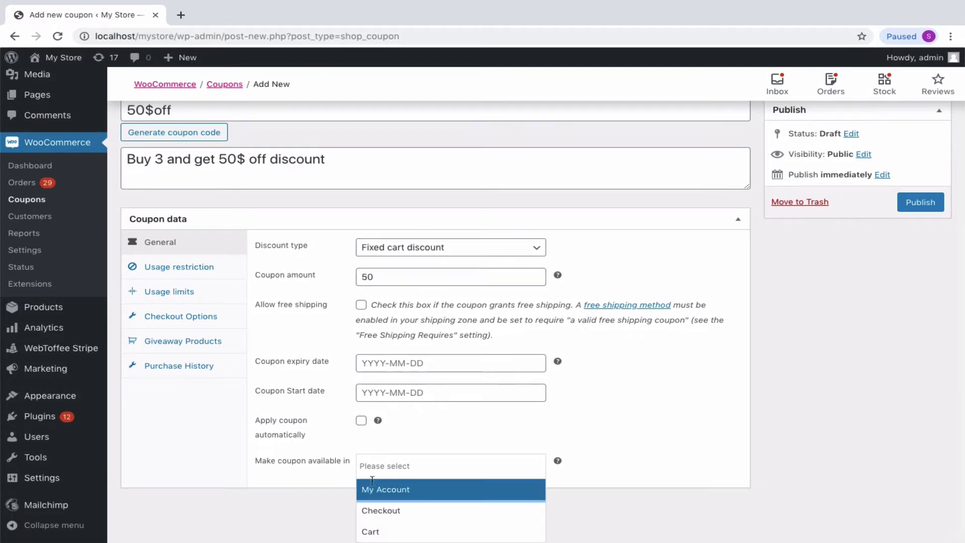
{"action": "left_click", "coordinate": [374, 531]}
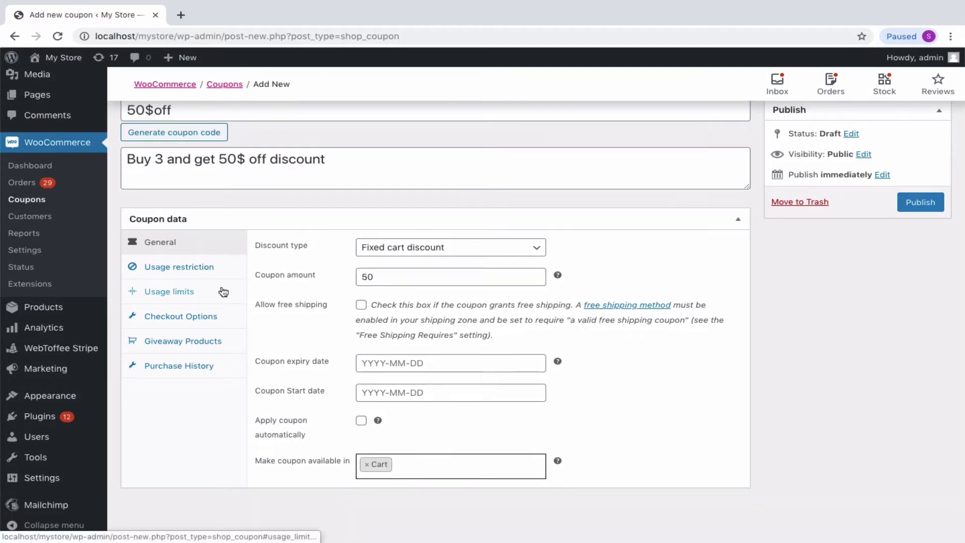
Set the minimum quantity of matching products to 3 under Usage restriction.
{"action": "left_click", "coordinate": [192, 272]}
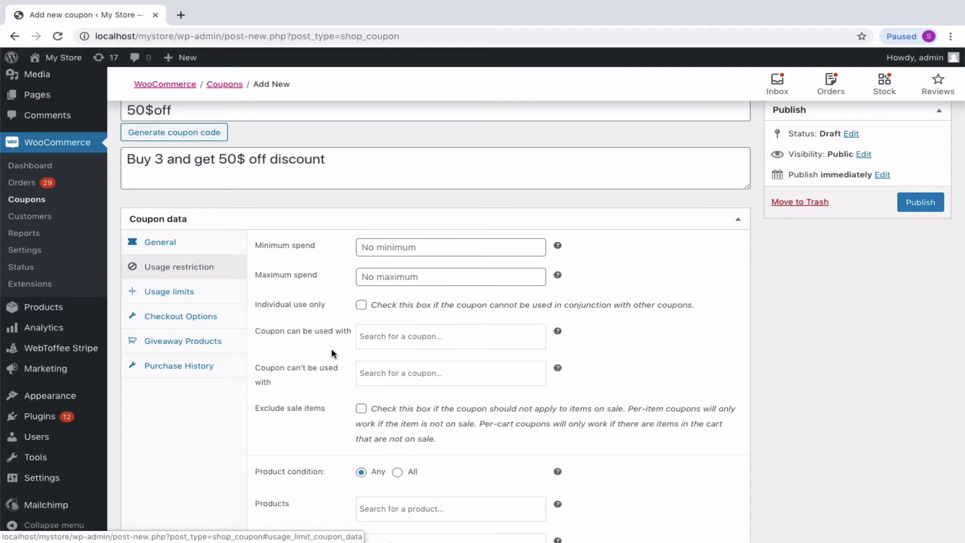
{"action": "scroll", "coordinate": [332, 351], "scroll_direction": "down", "scroll_amount": 6}
{"action": "scroll", "coordinate": [331, 352], "scroll_direction": "down", "scroll_amount": 2}
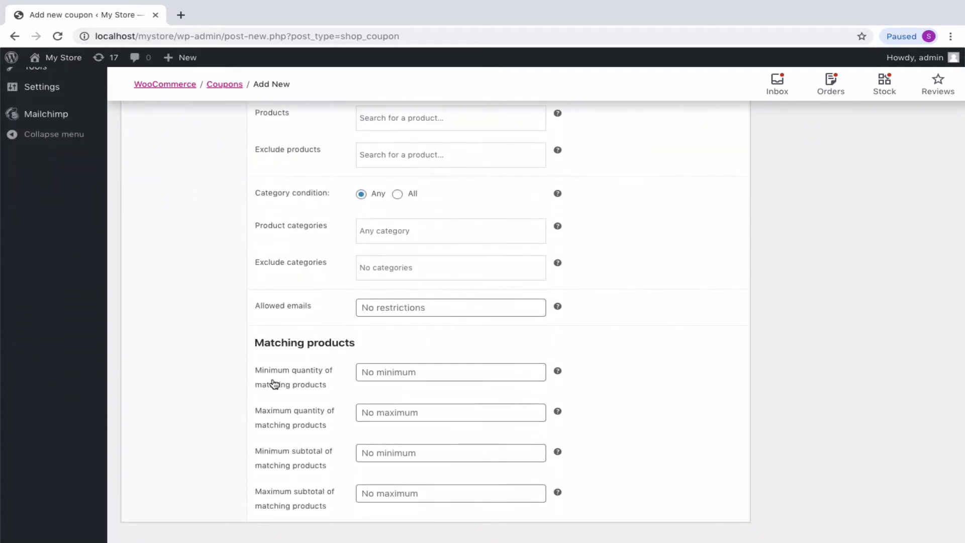
{"action": "left_click", "coordinate": [381, 373]}
{"action": "type", "text": "3"}
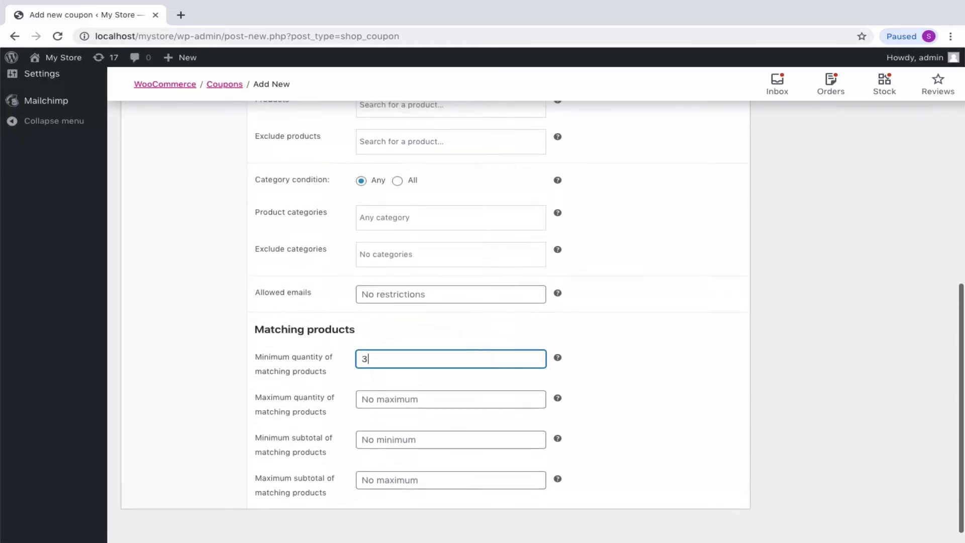
Publish the 50$off coupon.
{"action": "scroll", "coordinate": [435, 302], "scroll_direction": "up", "scroll_amount": 15}
{"action": "scroll", "coordinate": [926, 276], "scroll_direction": "up", "scroll_amount": 1}
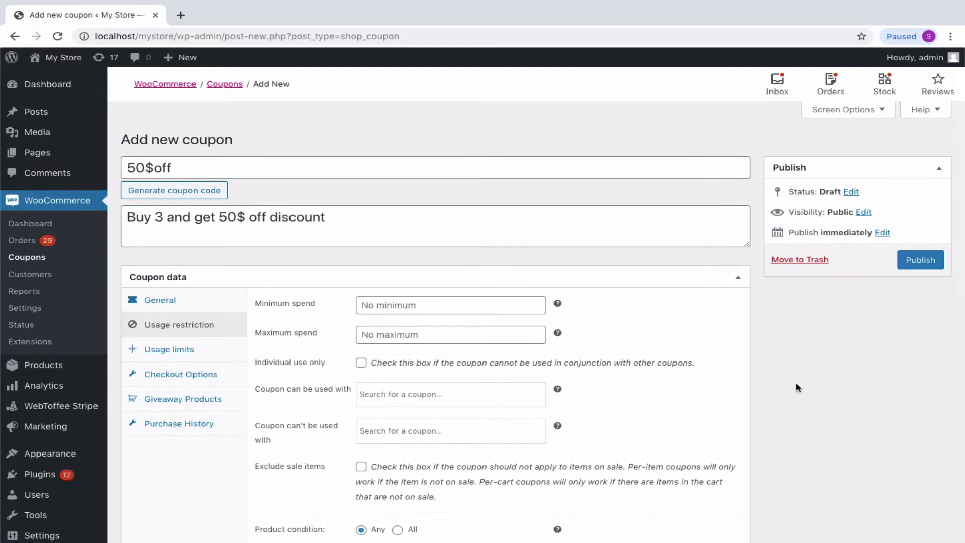
{"action": "left_click", "coordinate": [924, 260]}
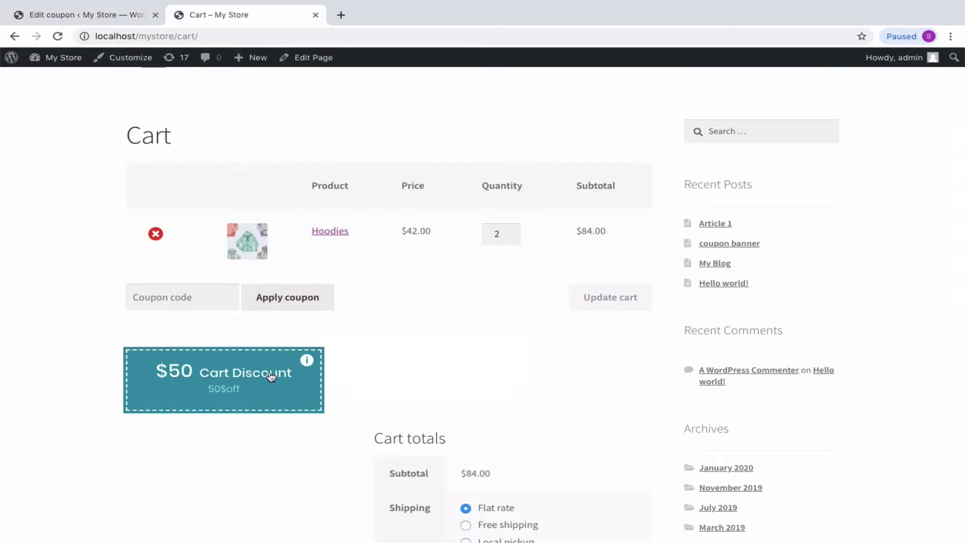
Raise the cart's Hoodies quantity to 3 and apply the 50$off coupon for $50 off.
{"action": "left_click", "coordinate": [271, 376]}
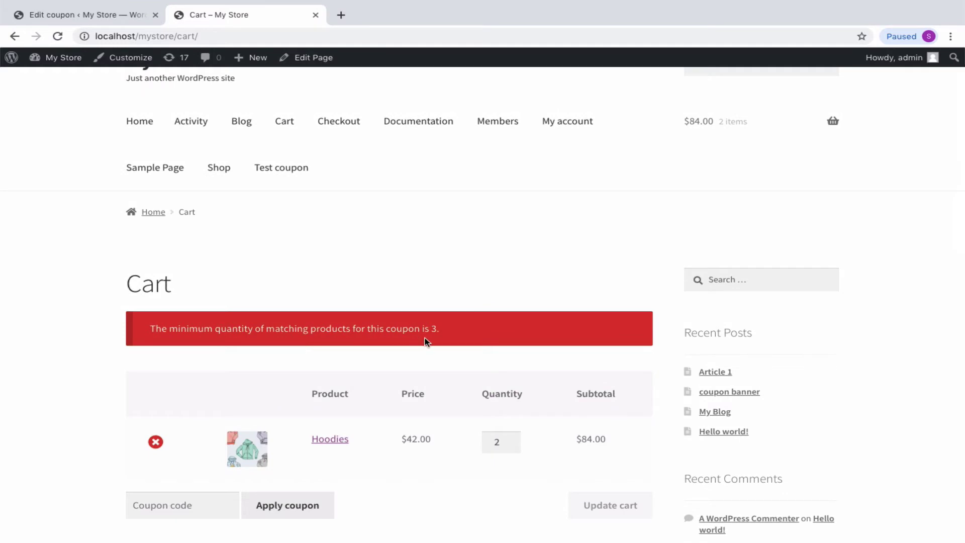
{"action": "left_click", "coordinate": [514, 441]}
{"action": "left_click", "coordinate": [605, 510]}
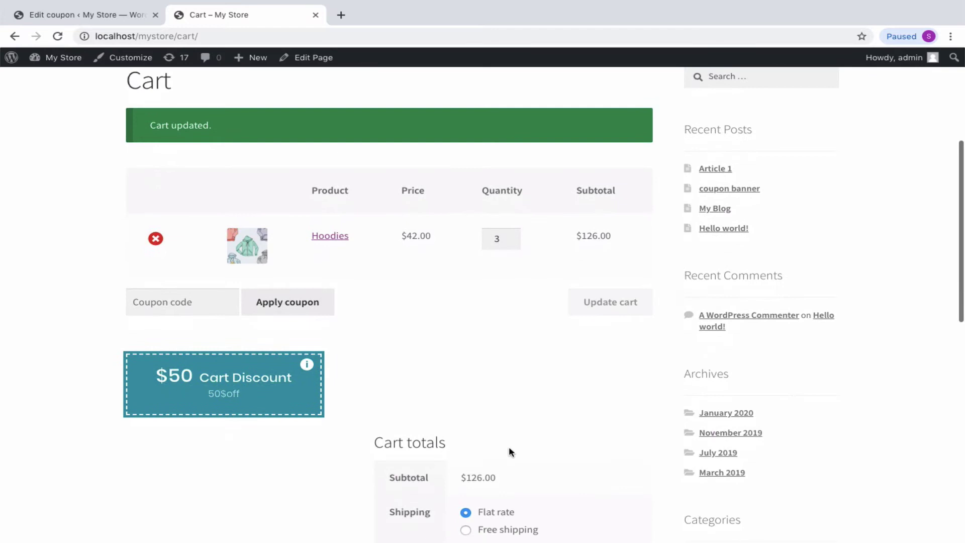
{"action": "left_click", "coordinate": [249, 395]}
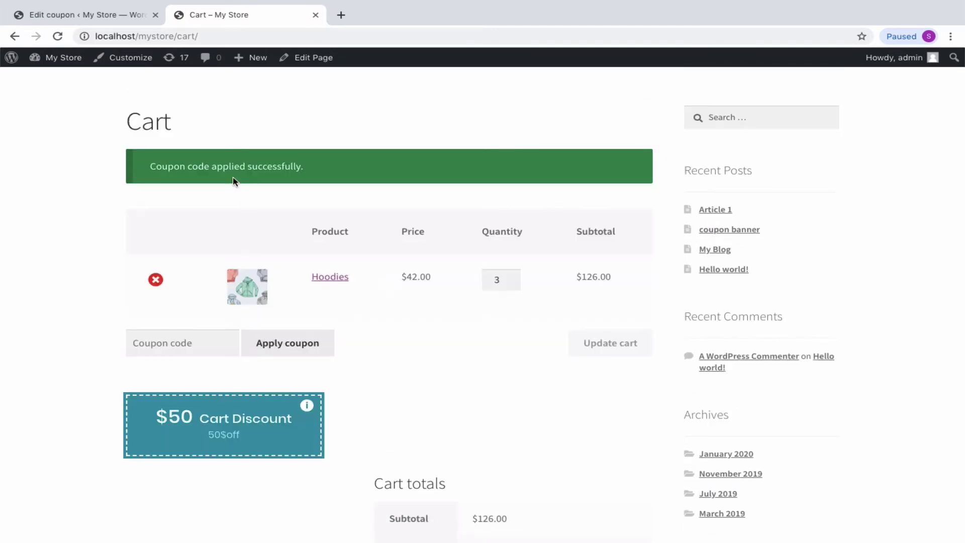
{"action": "scroll", "coordinate": [480, 374], "scroll_direction": "down", "scroll_amount": 3}
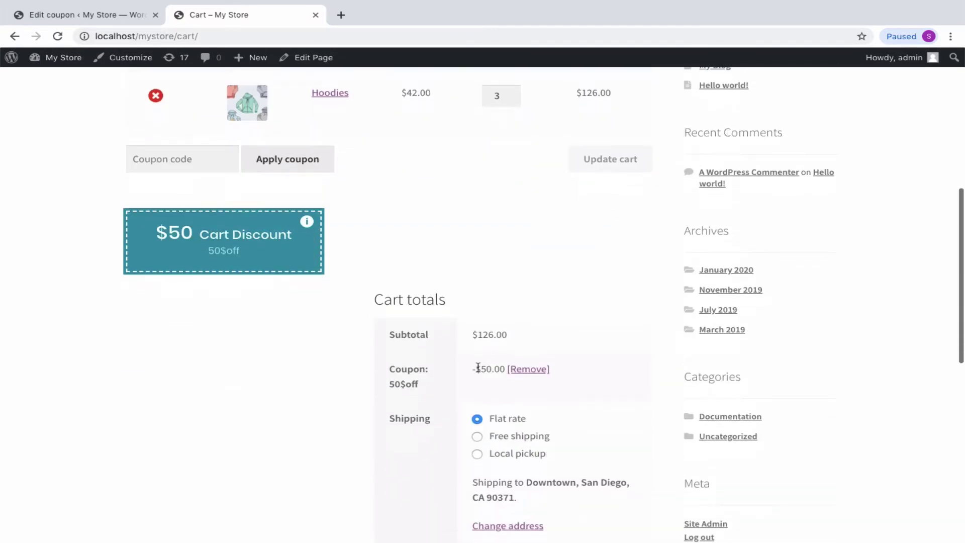
{"action": "scroll", "coordinate": [509, 390], "scroll_direction": "down", "scroll_amount": 4}
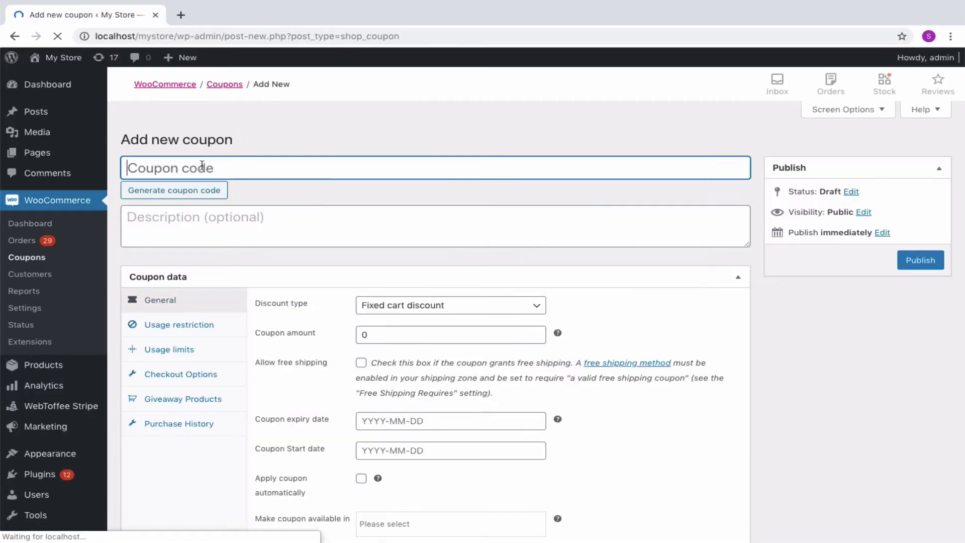
Enter coupon code '30off' with description 'Buy 2 and get 30% off for Hoodies'.
{"action": "type", "text": "30off"}
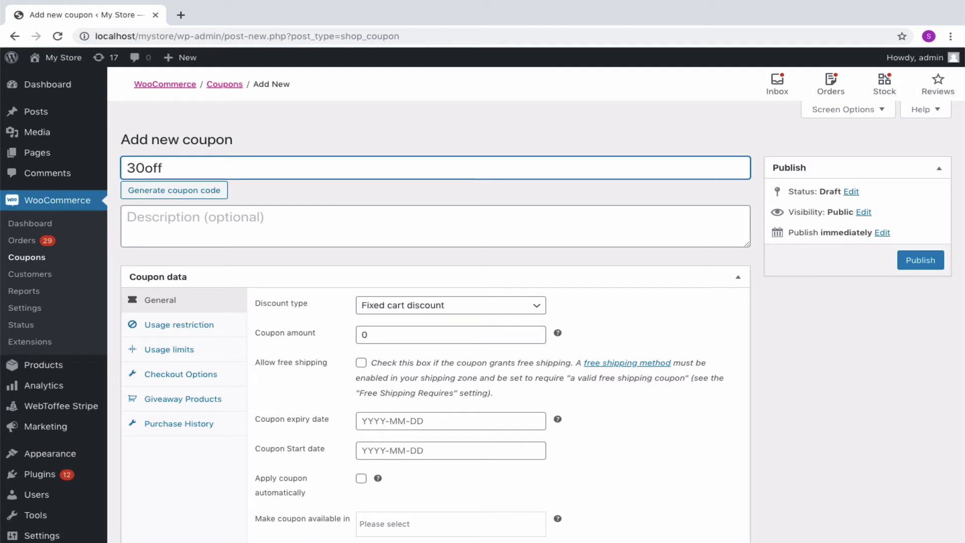
{"action": "left_click", "coordinate": [178, 218]}
{"action": "type", "text": "Buy 2 and get 30% off for Hoodies"}
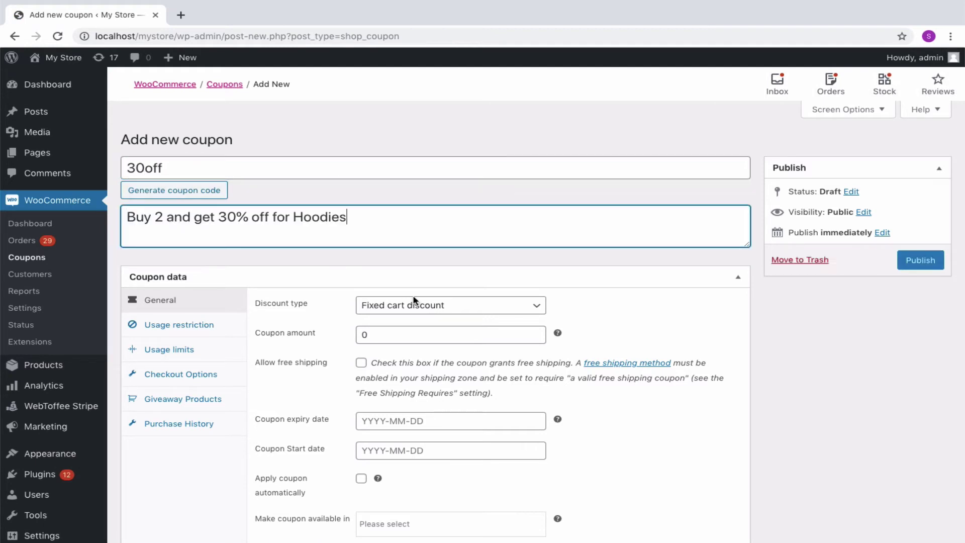
Set a 30 Percentage discount and make the coupon available in the Cart.
{"action": "left_click", "coordinate": [413, 300]}
{"action": "left_click", "coordinate": [402, 289]}
{"action": "left_click_drag", "start_coordinate": [372, 332], "coordinate": [347, 336]}
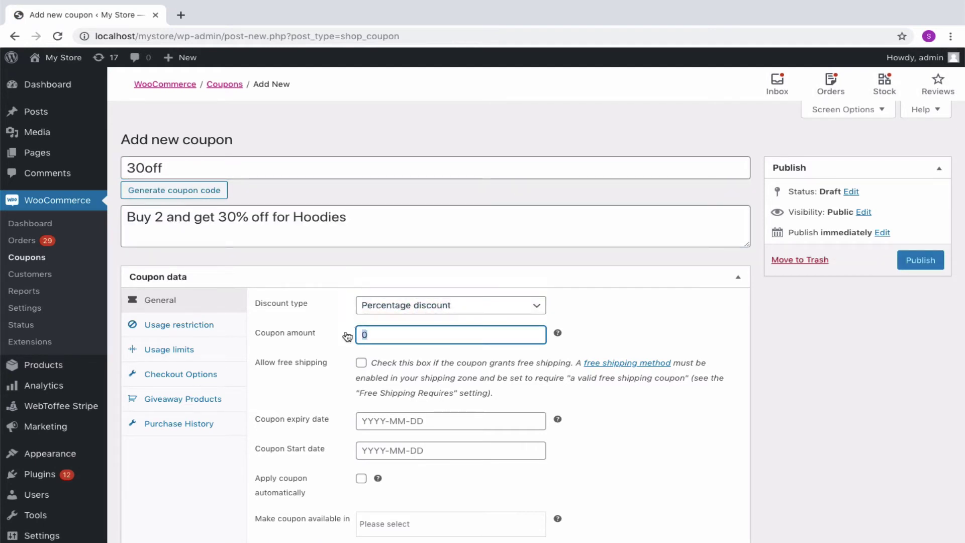
{"action": "type", "text": "30"}
{"action": "scroll", "coordinate": [442, 448], "scroll_direction": "down", "scroll_amount": 1}
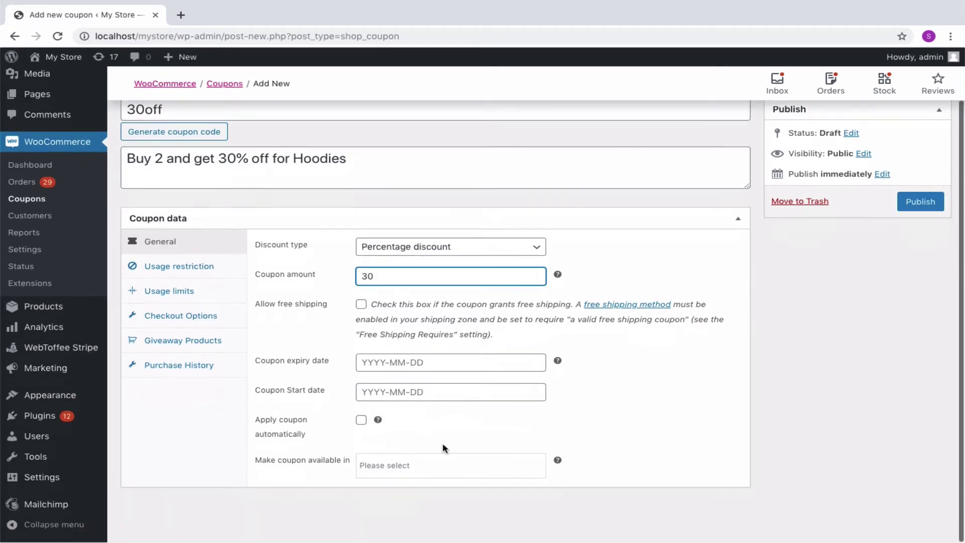
{"action": "left_click", "coordinate": [416, 461]}
{"action": "left_click", "coordinate": [394, 531]}
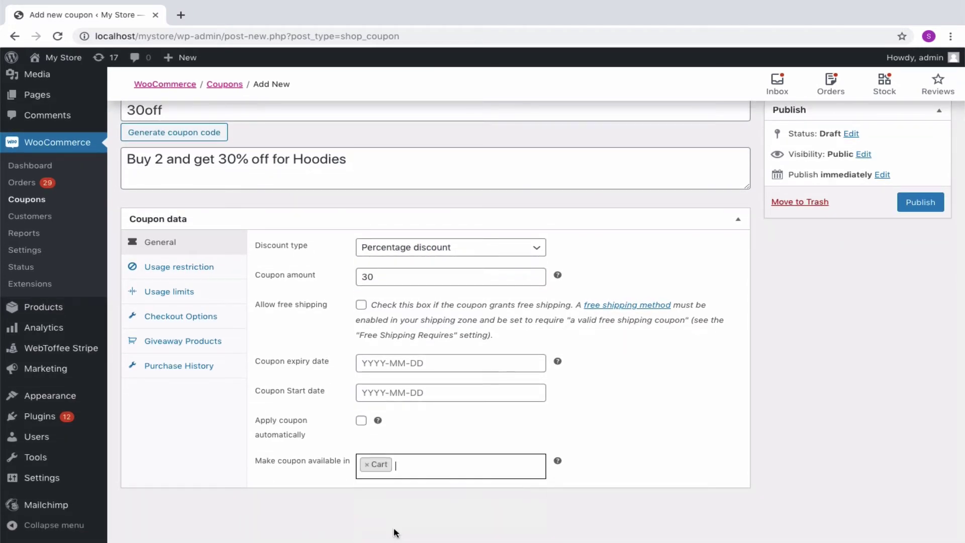
Restrict the 30off coupon to the Hoodies product category.
{"action": "left_click", "coordinate": [184, 269]}
{"action": "scroll", "coordinate": [410, 478], "scroll_direction": "down", "scroll_amount": 2}
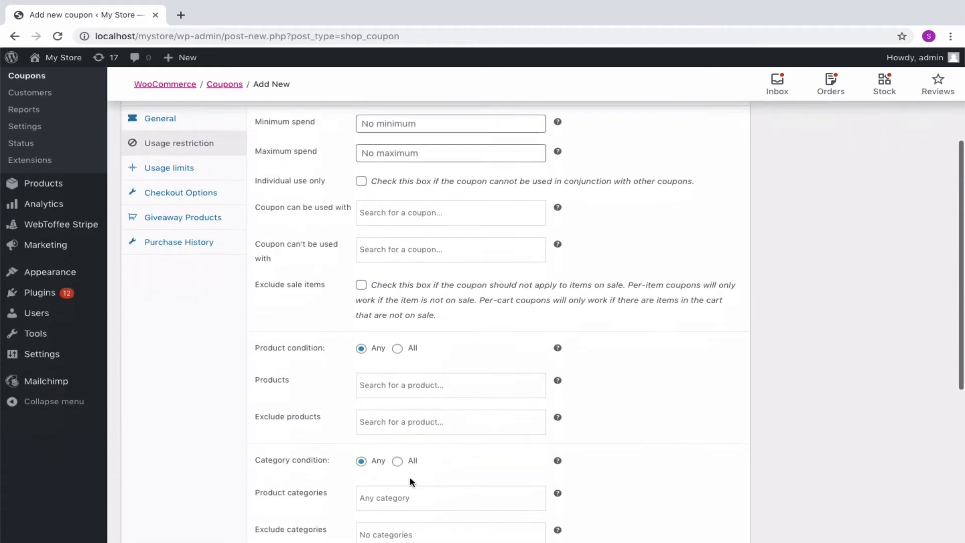
{"action": "scroll", "coordinate": [409, 479], "scroll_direction": "down", "scroll_amount": 3}
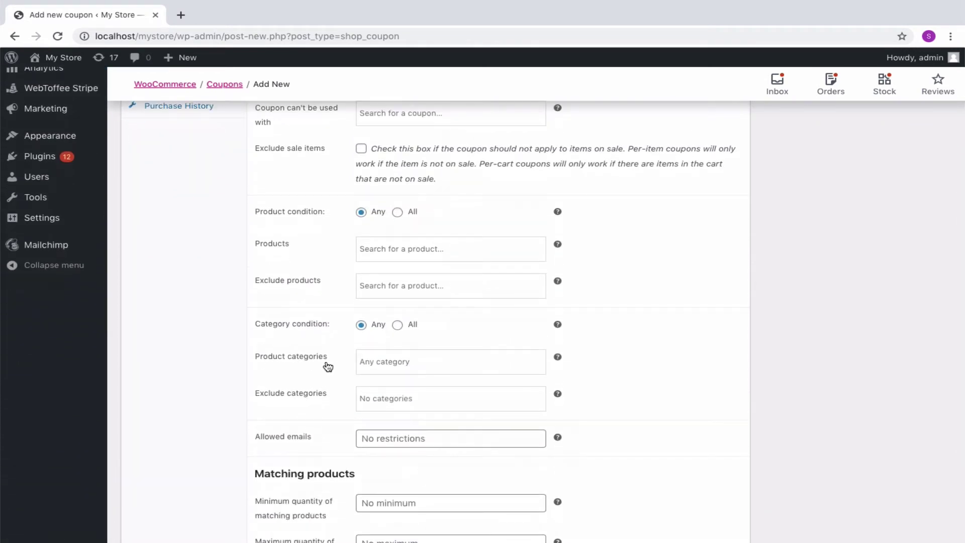
{"action": "left_click", "coordinate": [376, 362]}
{"action": "left_click", "coordinate": [387, 468]}
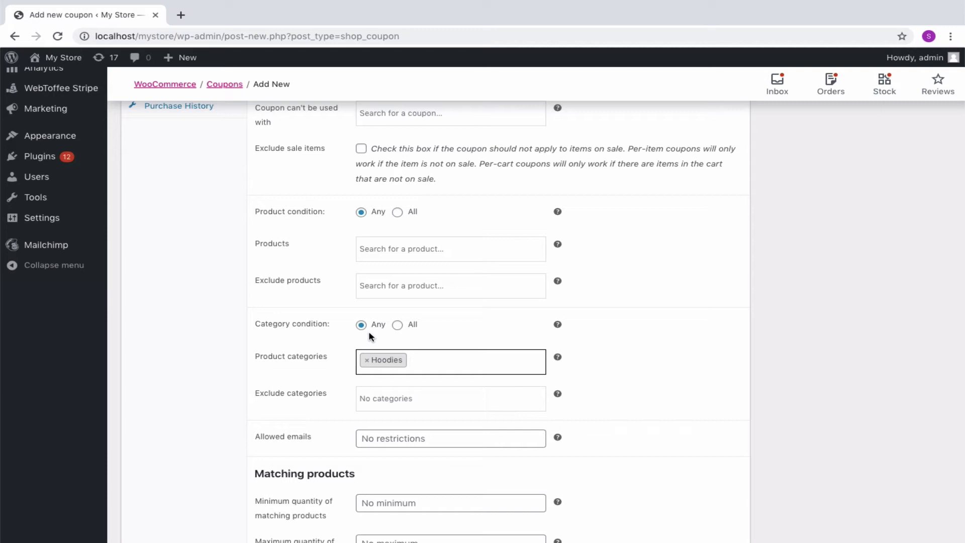
Set the minimum quantity of matching products to 2.
{"action": "scroll", "coordinate": [370, 337], "scroll_direction": "down", "scroll_amount": 2}
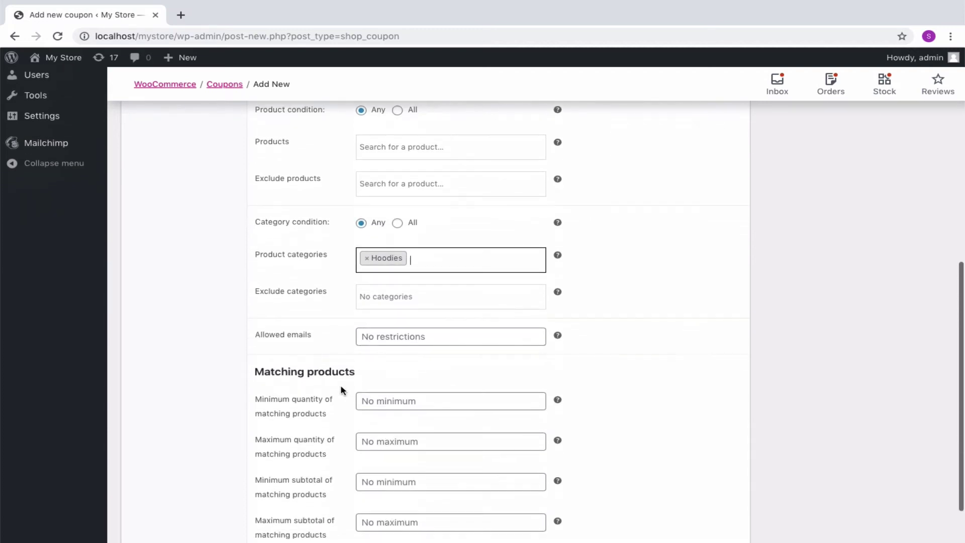
{"action": "left_click", "coordinate": [370, 400]}
{"action": "type", "text": "2"}
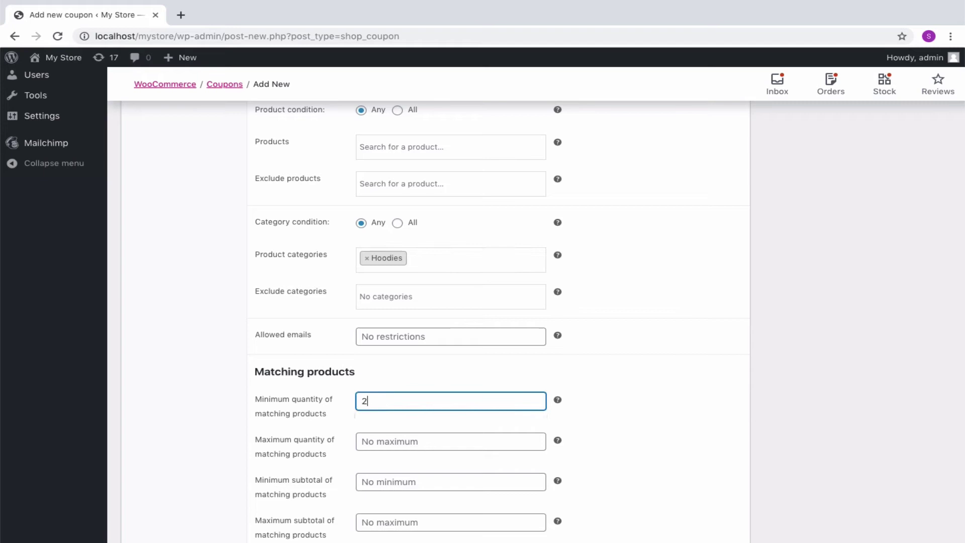
{"action": "scroll", "coordinate": [412, 411], "scroll_direction": "down", "scroll_amount": 1}
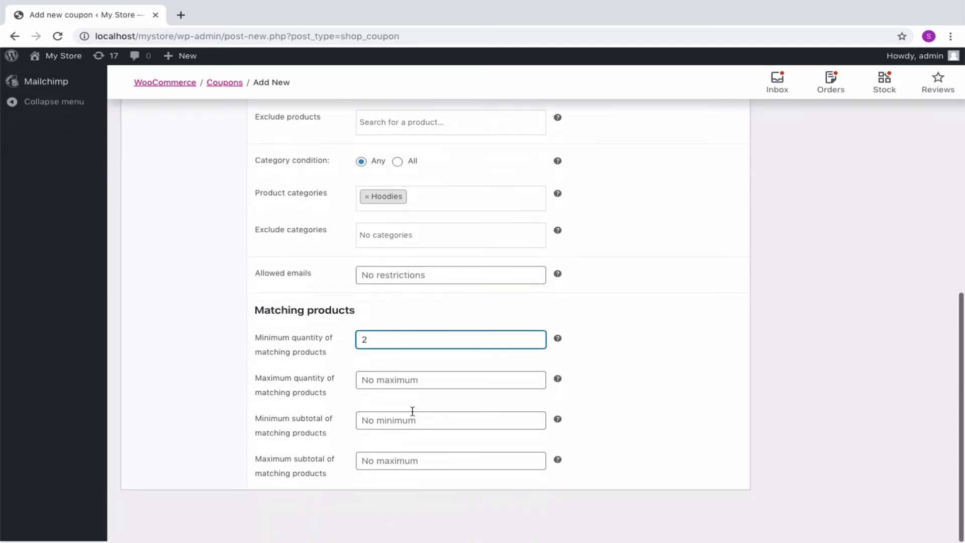
{"action": "scroll", "coordinate": [411, 411], "scroll_direction": "up", "scroll_amount": 4}
{"action": "scroll", "coordinate": [413, 411], "scroll_direction": "up", "scroll_amount": 6}
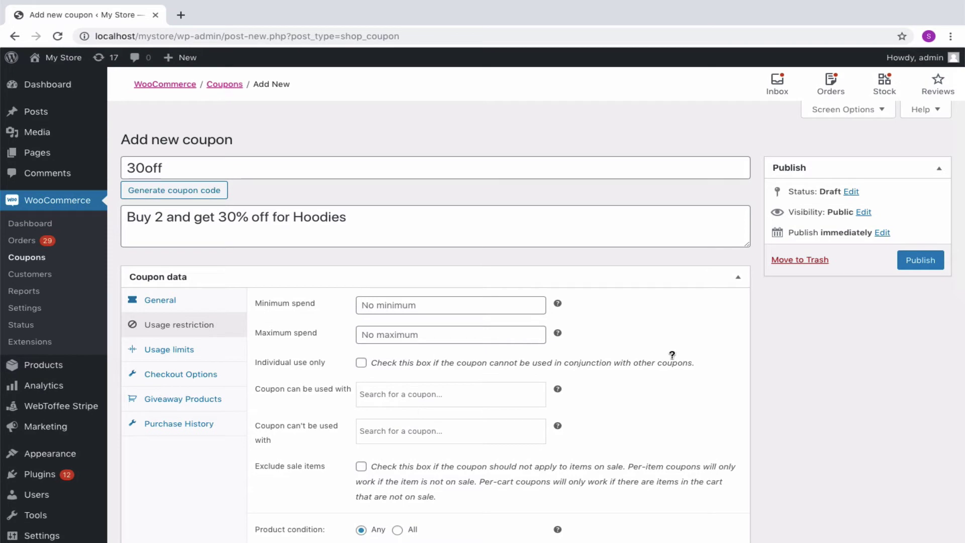
Publish 30off, then apply it to a cart with 2 Hoodies for $25.20 off.
{"action": "left_click", "coordinate": [926, 266]}
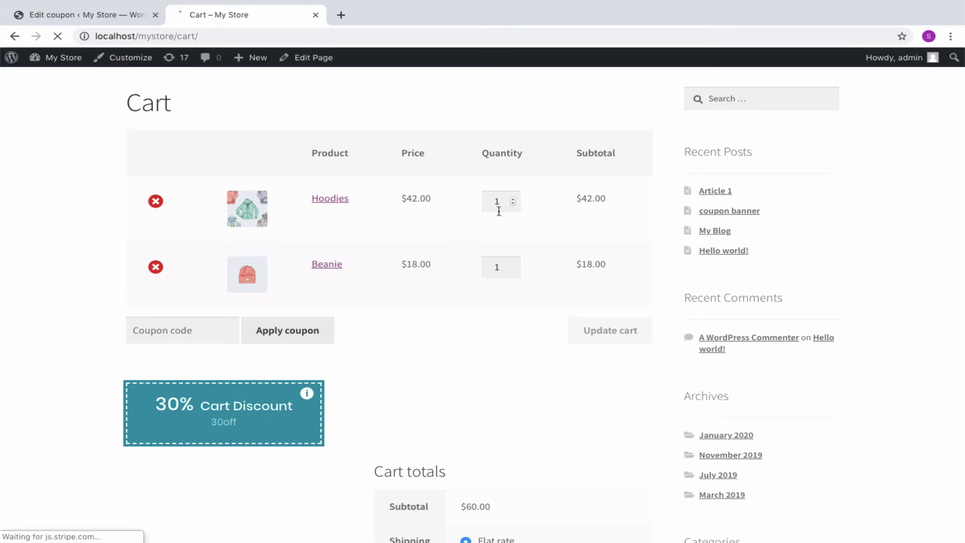
{"action": "left_click", "coordinate": [236, 423]}
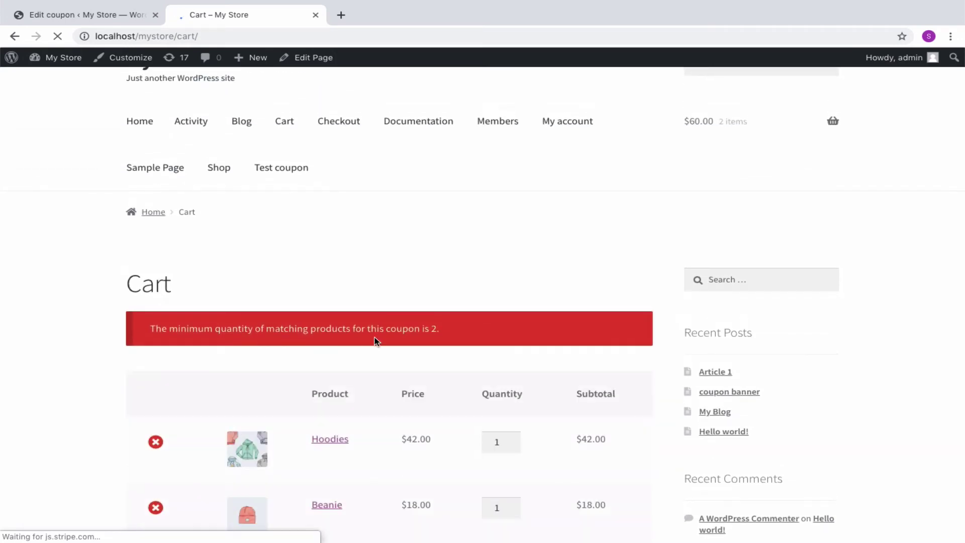
{"action": "scroll", "coordinate": [510, 272], "scroll_direction": "down", "scroll_amount": 3}
{"action": "left_click", "coordinate": [512, 266]}
{"action": "left_click", "coordinate": [610, 400]}
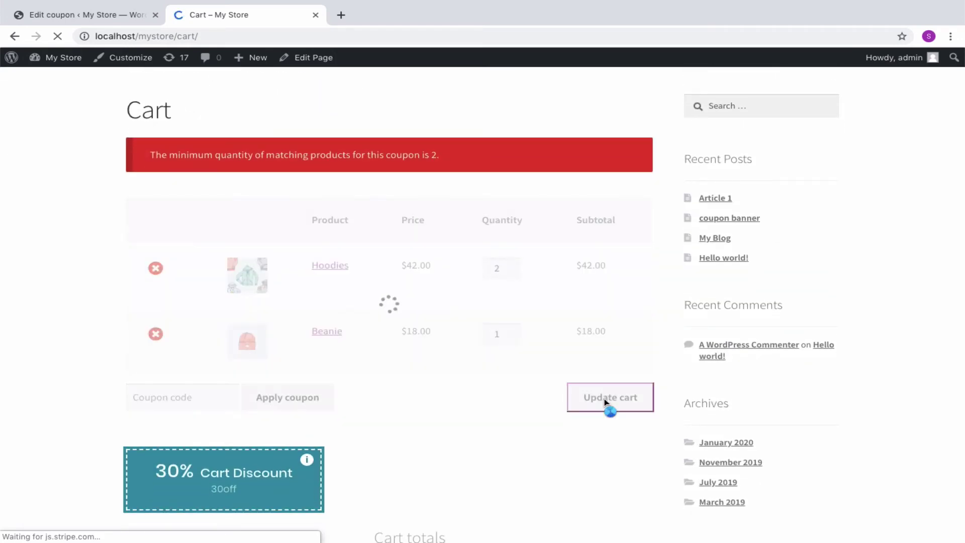
{"action": "left_click", "coordinate": [274, 455]}
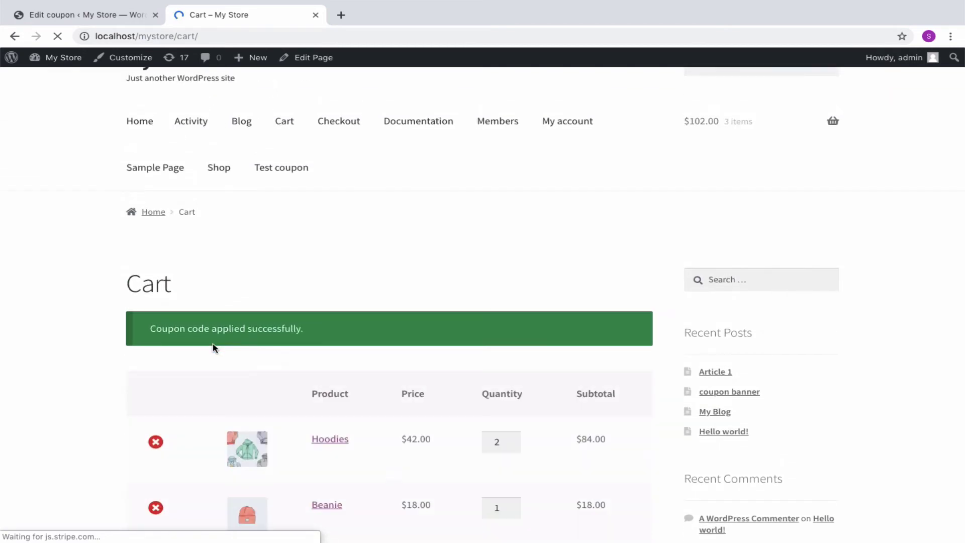
{"action": "scroll", "coordinate": [326, 337], "scroll_direction": "down", "scroll_amount": 5}
{"action": "scroll", "coordinate": [486, 281], "scroll_direction": "down", "scroll_amount": 4}
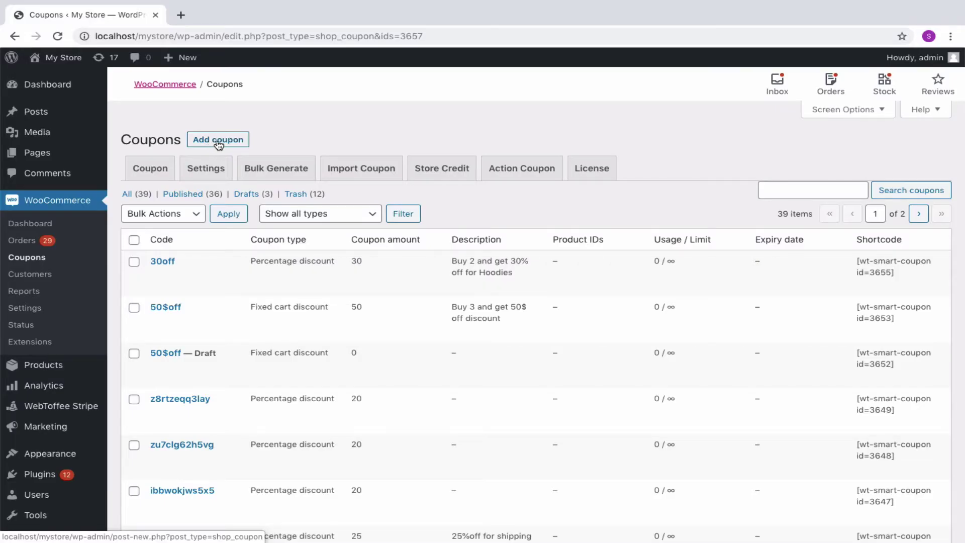
Create coupon 'B2G1' described 'Buy 2 Get 1 for Subscribers', available in the Cart.
{"action": "left_click", "coordinate": [221, 144]}
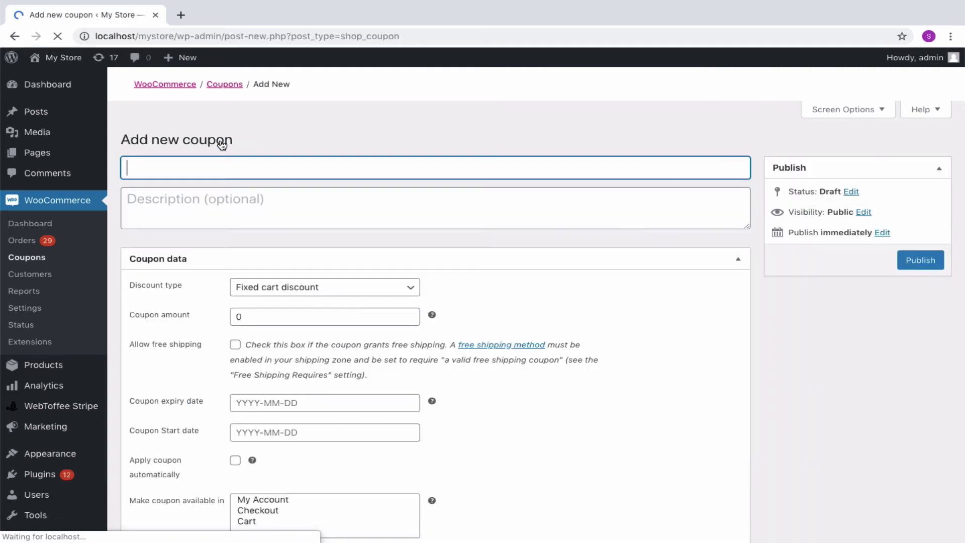
{"action": "type", "text": "B2G1"}
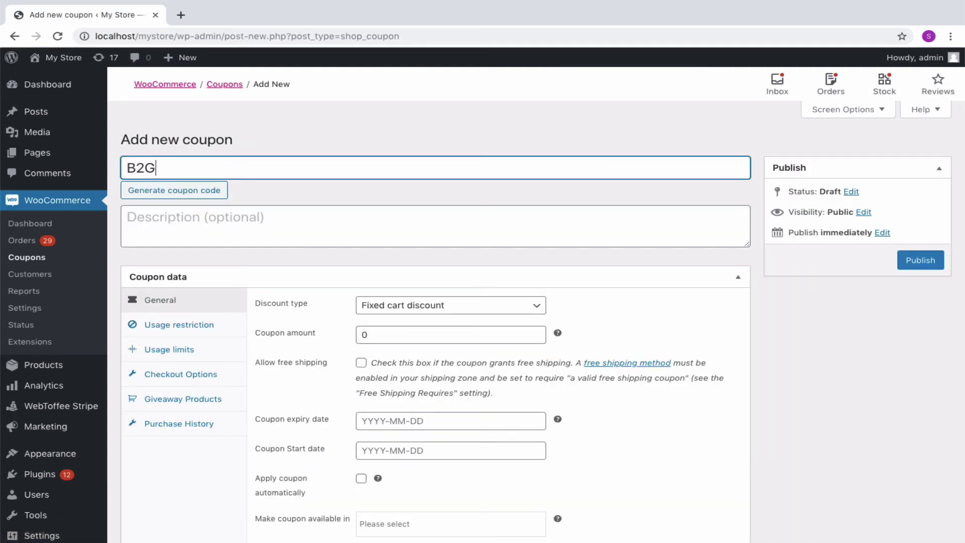
{"action": "left_click", "coordinate": [204, 211]}
{"action": "type", "text": "Buy 2 Get 1 for Subscribers"}
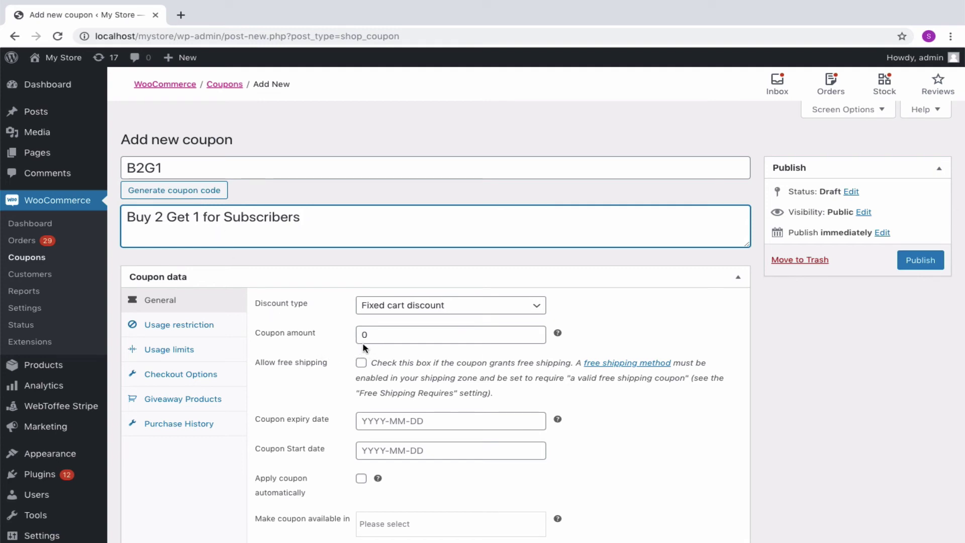
{"action": "scroll", "coordinate": [382, 345], "scroll_direction": "down", "scroll_amount": 1}
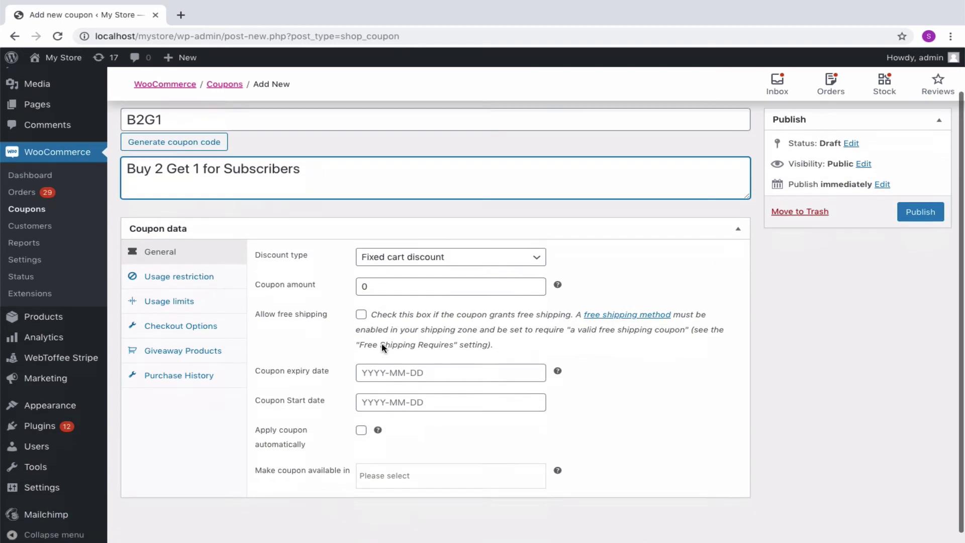
{"action": "left_click", "coordinate": [373, 471]}
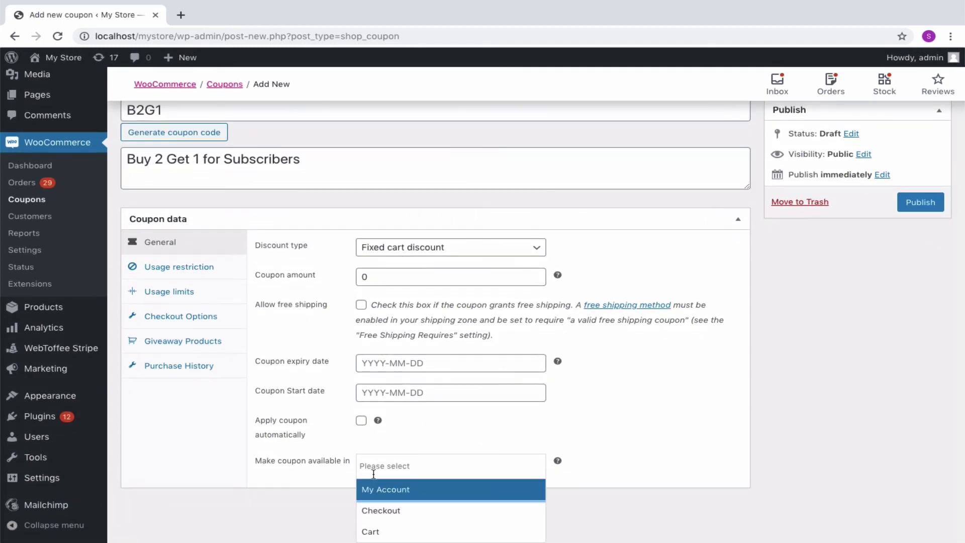
{"action": "left_click", "coordinate": [371, 530]}
Set the minimum quantity of matching products to 2 under Usage restriction.
{"action": "left_click", "coordinate": [208, 274]}
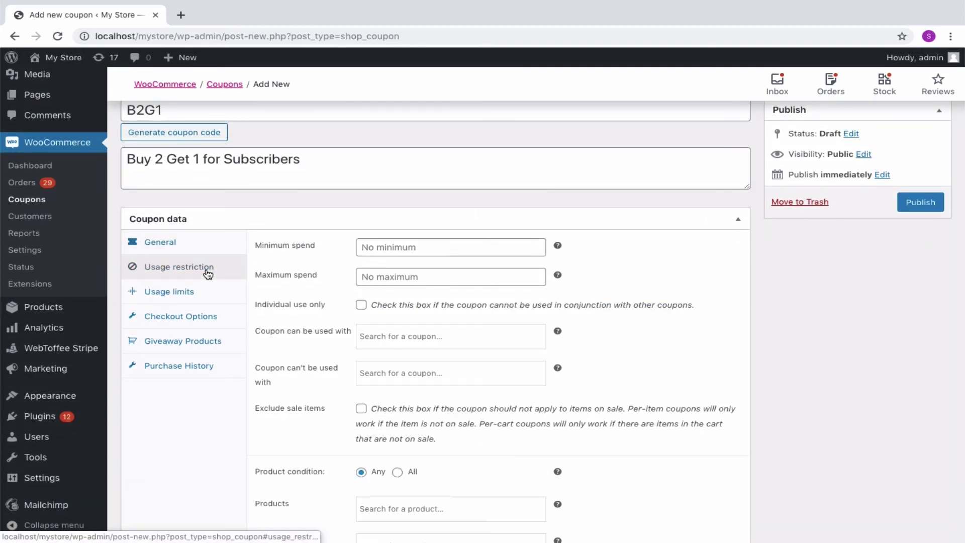
{"action": "scroll", "coordinate": [345, 372], "scroll_direction": "down", "scroll_amount": 7}
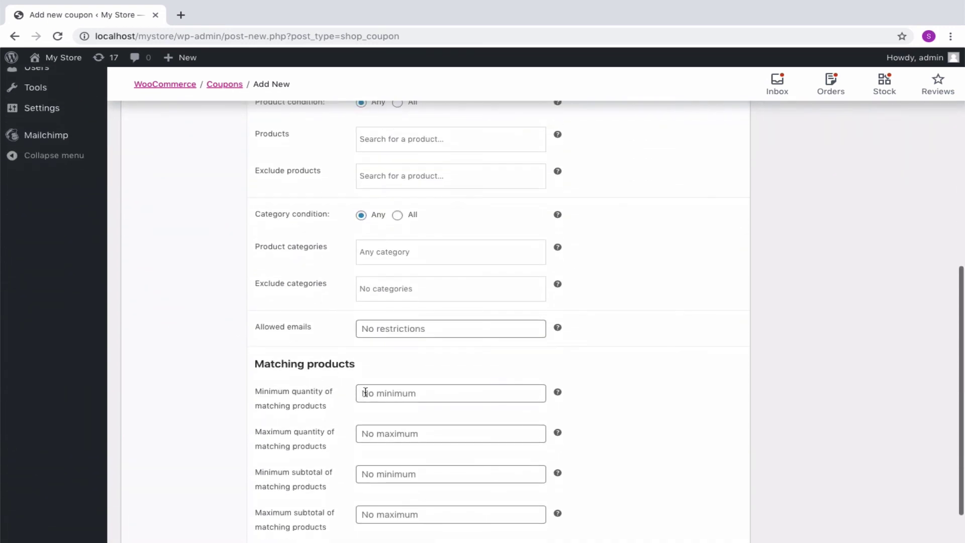
{"action": "left_click", "coordinate": [395, 397]}
{"action": "type", "text": "2"}
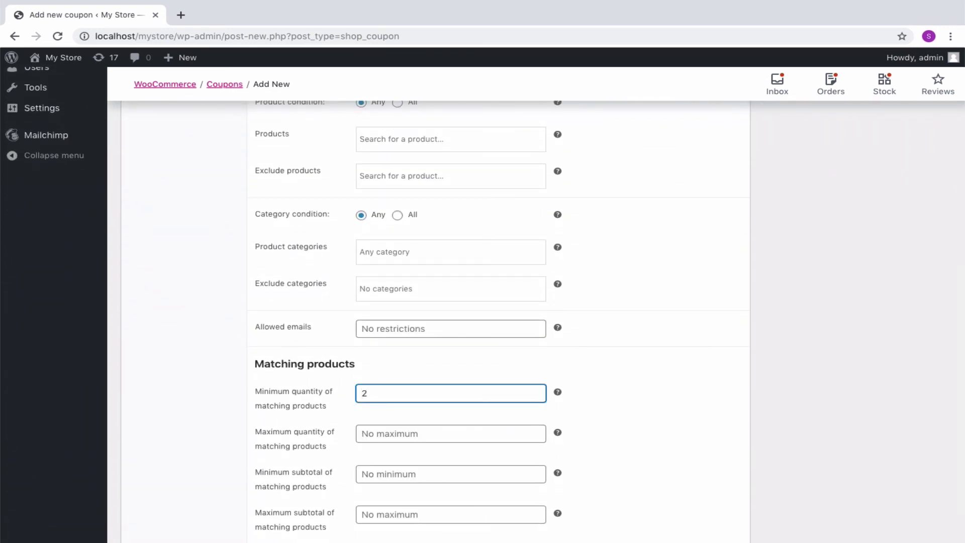
{"action": "scroll", "coordinate": [147, 235], "scroll_direction": "up", "scroll_amount": 6}
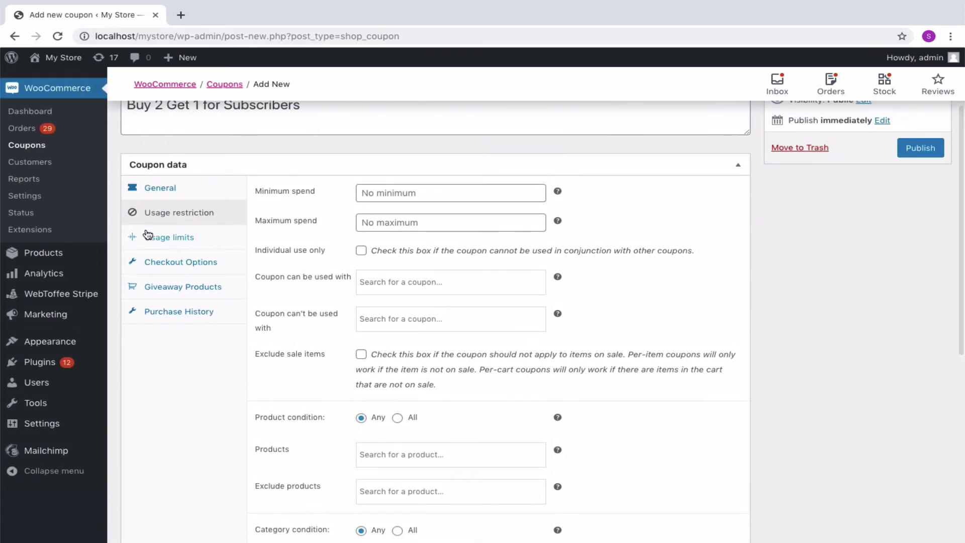
Limit the coupon to the Subscriber user role in Checkout Options.
{"action": "left_click", "coordinate": [185, 264]}
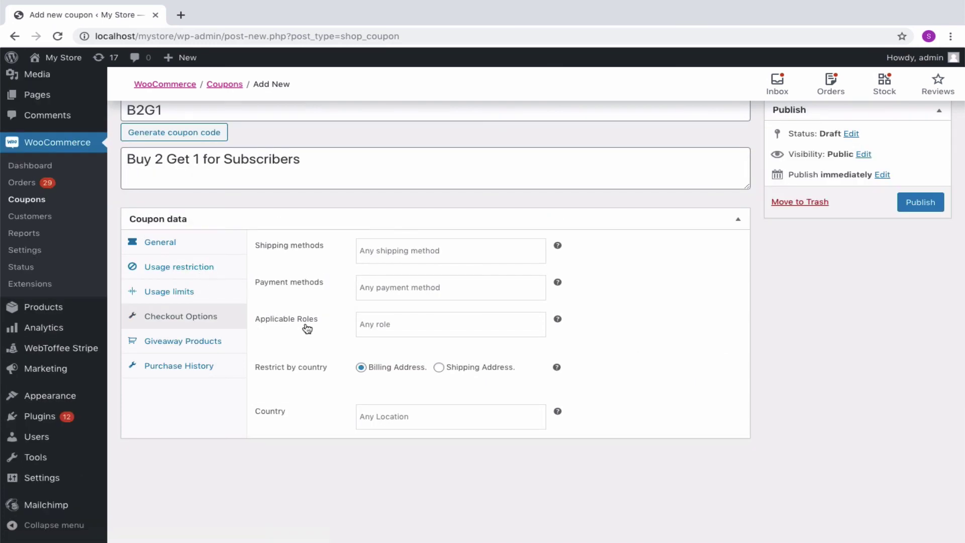
{"action": "left_click", "coordinate": [382, 325]}
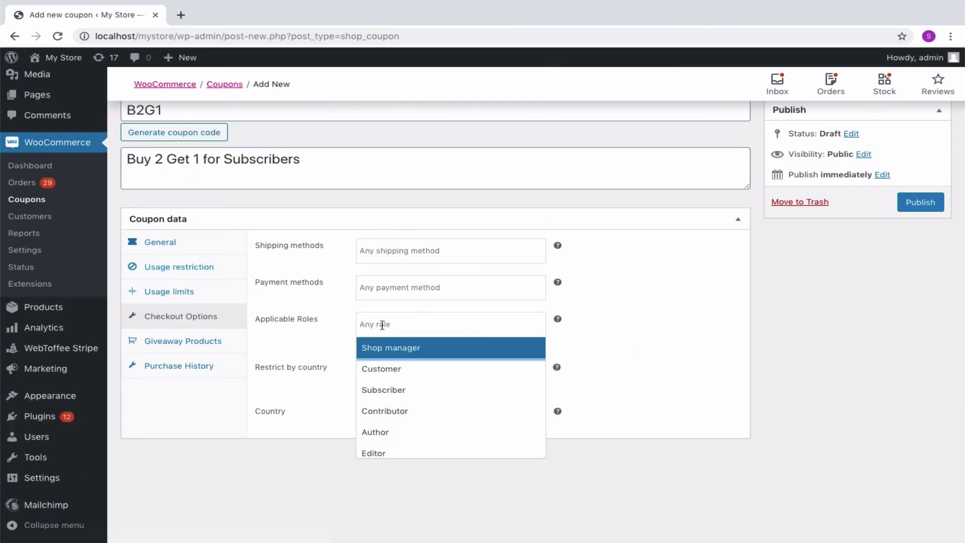
{"action": "left_click", "coordinate": [386, 390]}
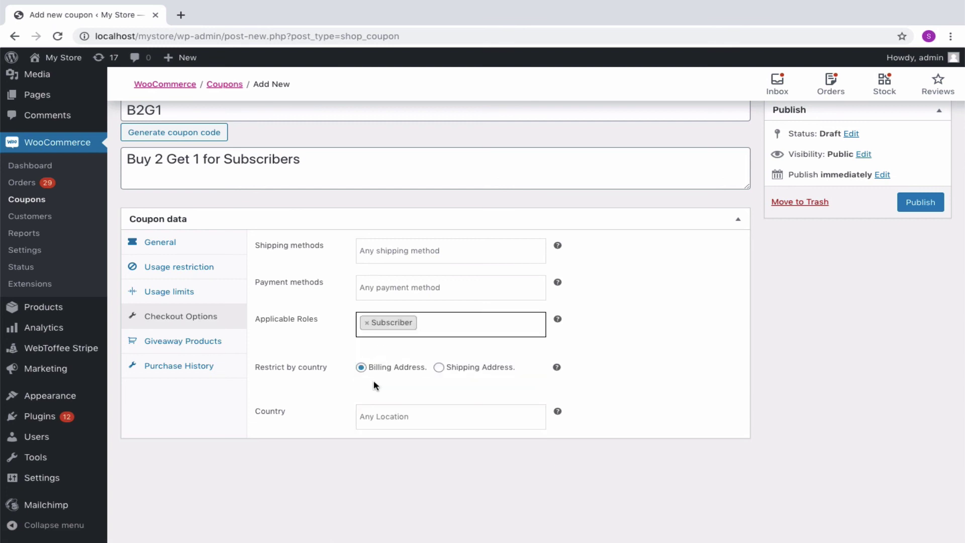
Add Cap (#29) as the free giveaway product.
{"action": "left_click", "coordinate": [193, 354]}
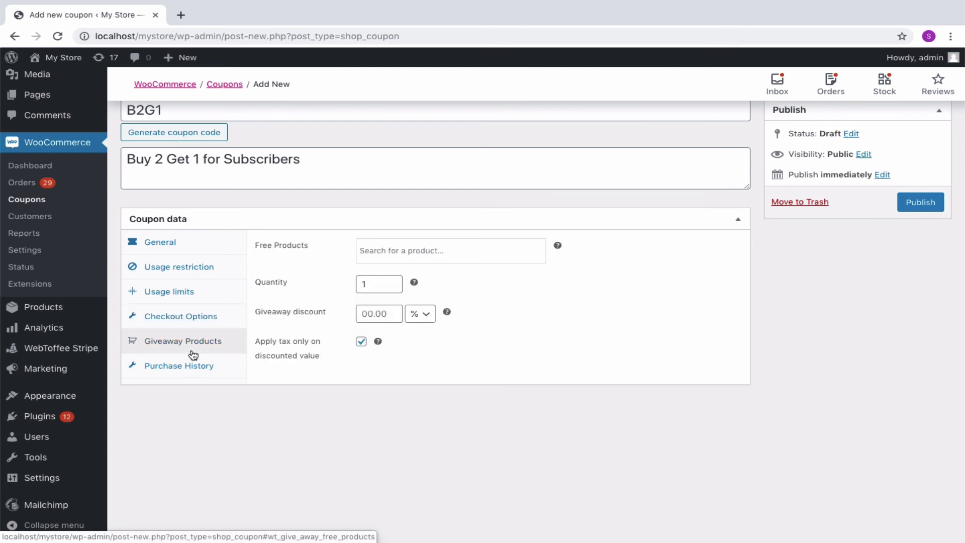
{"action": "left_click", "coordinate": [431, 250]}
{"action": "type", "text": "CAP"}
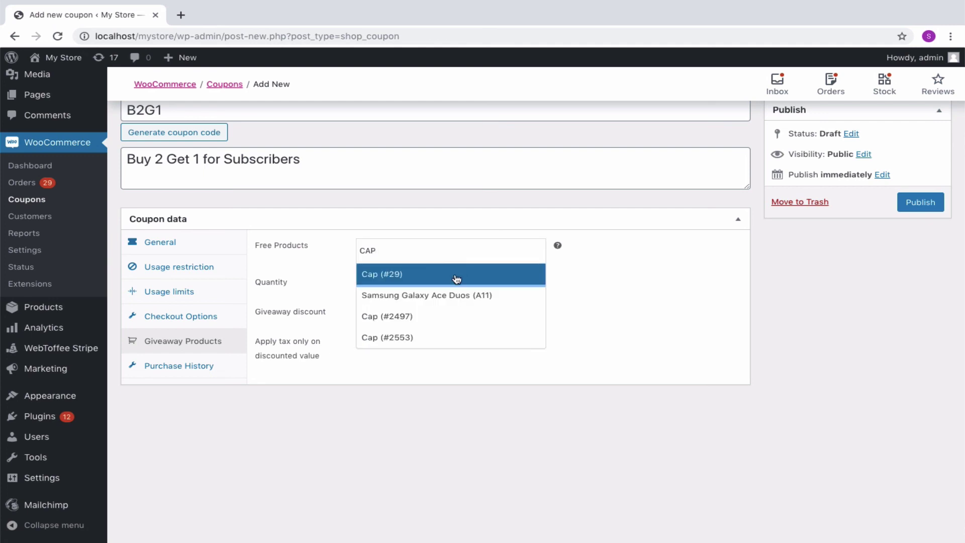
{"action": "left_click", "coordinate": [457, 279]}
{"action": "scroll", "coordinate": [454, 274], "scroll_direction": "up", "scroll_amount": 2}
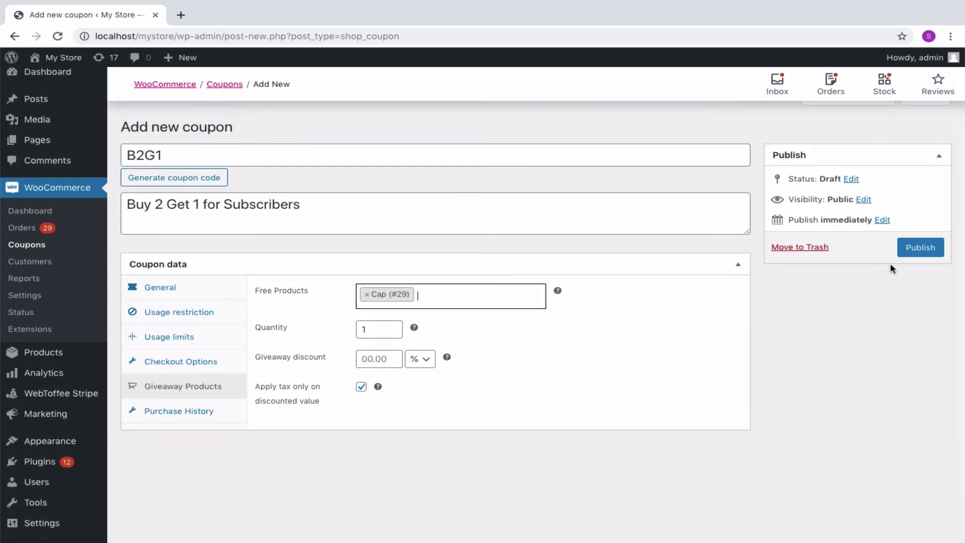
Publish the B2G1 coupon and apply it in the cart, adding a free Cap at $0.00.
{"action": "left_click", "coordinate": [913, 251]}
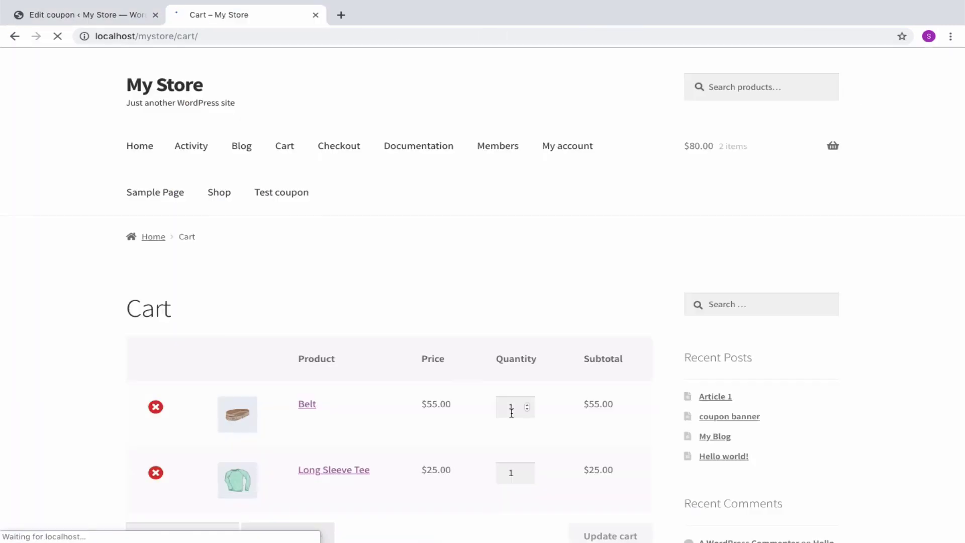
{"action": "scroll", "coordinate": [511, 410], "scroll_direction": "down", "scroll_amount": 4}
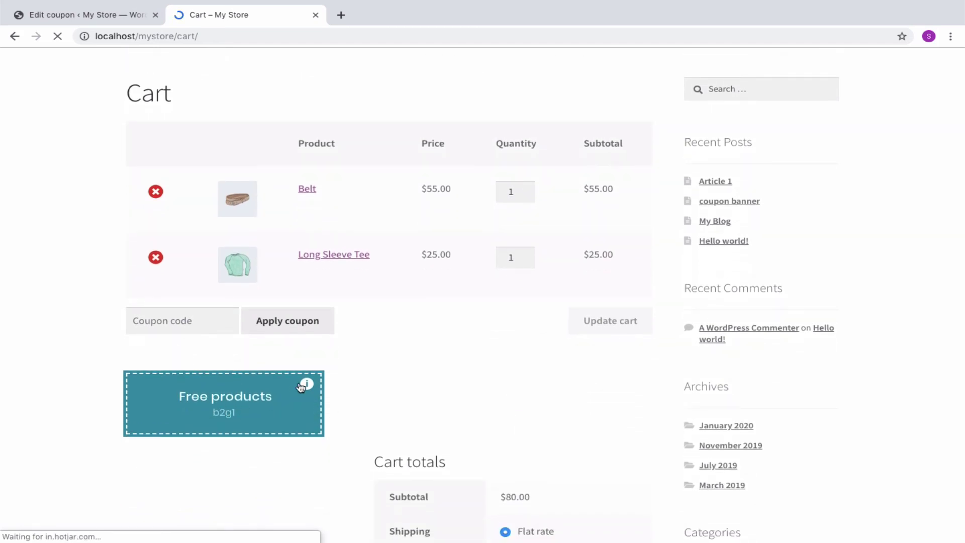
{"action": "mouse_move", "coordinate": [306, 385]}
{"action": "left_click", "coordinate": [252, 397]}
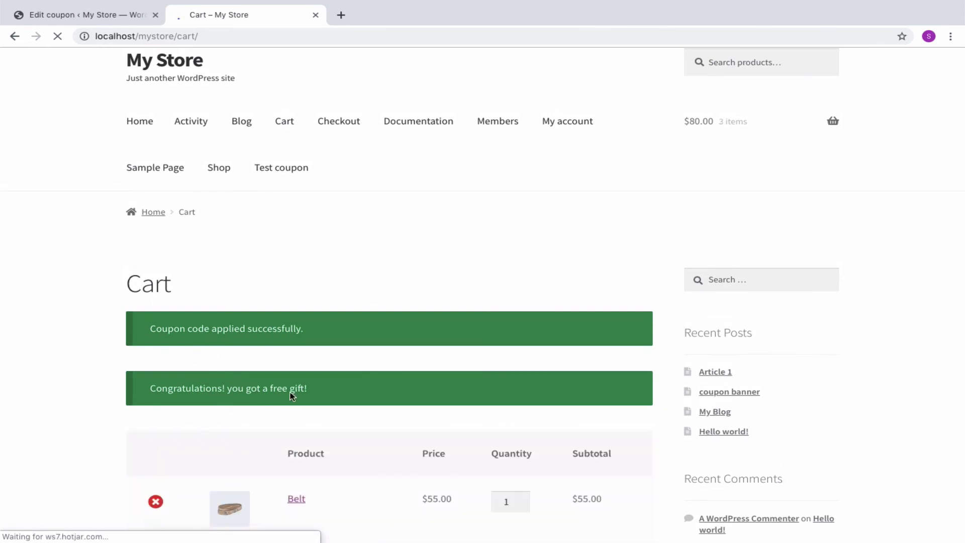
{"action": "scroll", "coordinate": [292, 395], "scroll_direction": "down", "scroll_amount": 3}
{"action": "scroll", "coordinate": [291, 395], "scroll_direction": "down", "scroll_amount": 1}
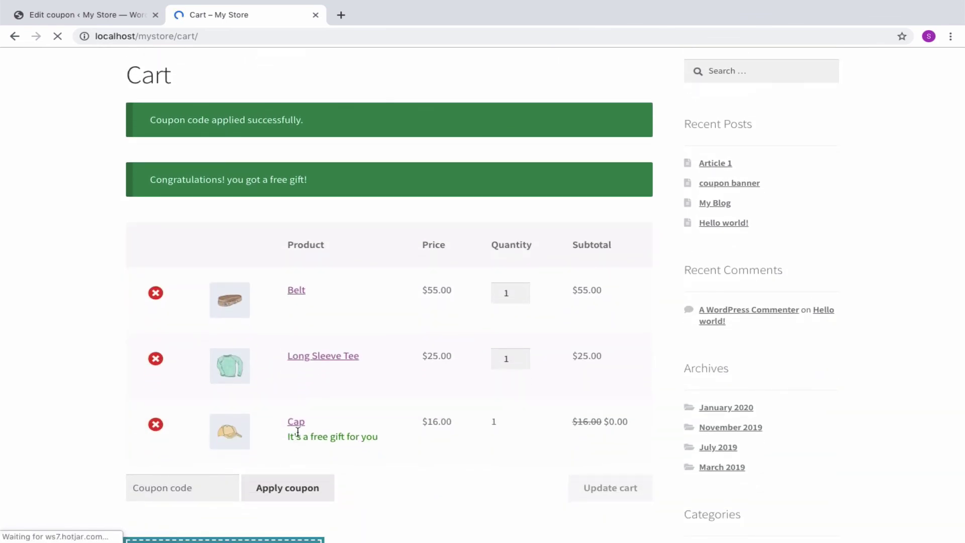